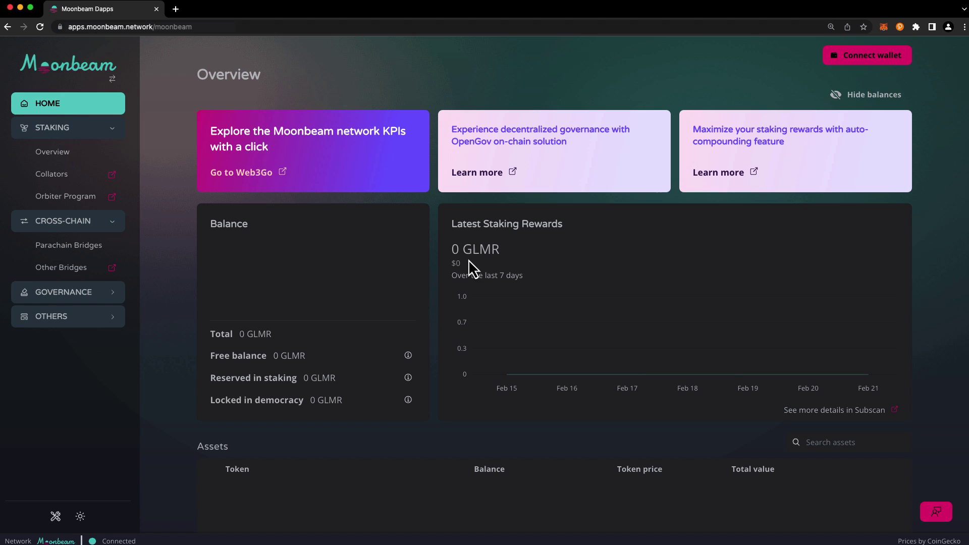
Connect MetaMask Account 5 to the Parachain Bridges form as the recipient wallet.
{"action": "left_click", "coordinate": [74, 257]}
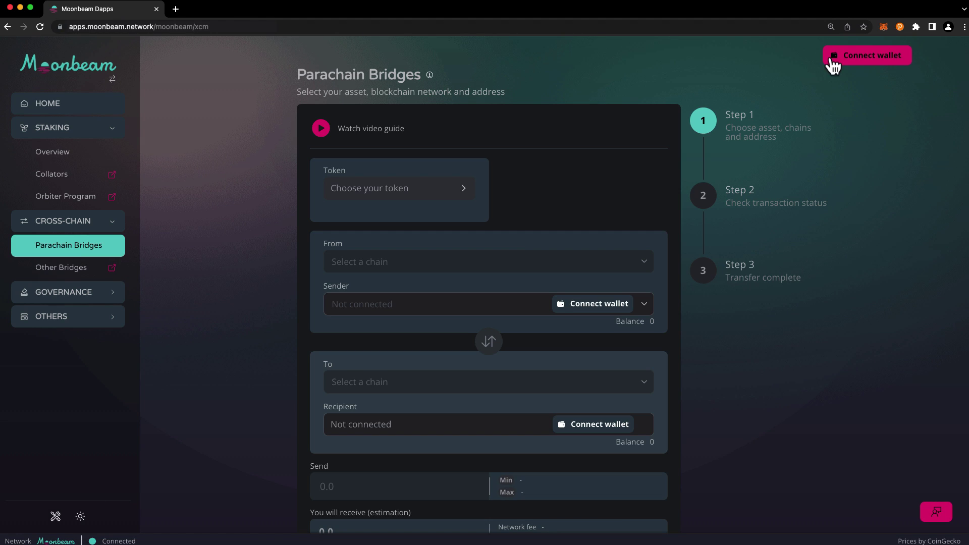
{"action": "left_click", "coordinate": [833, 57]}
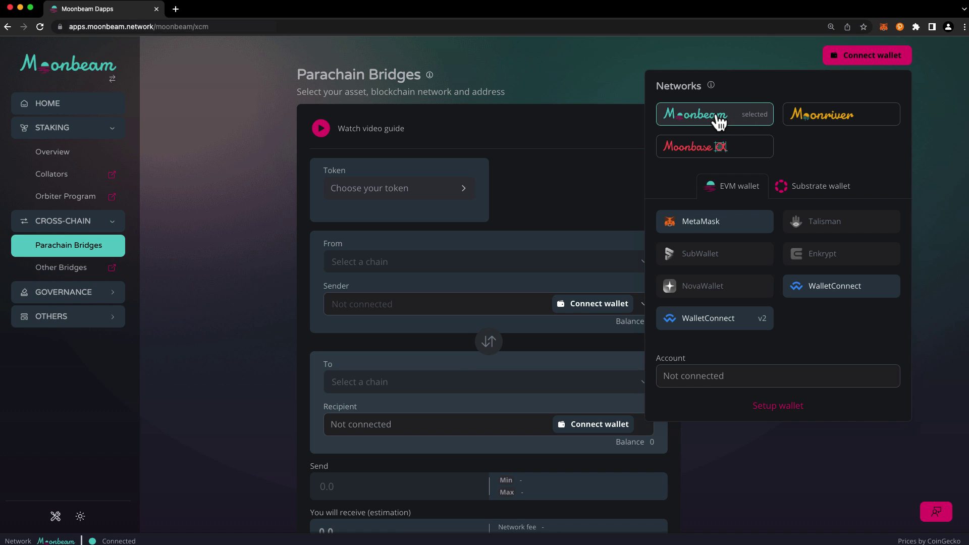
{"action": "left_click", "coordinate": [737, 218]}
{"action": "scroll", "coordinate": [835, 197], "scroll_direction": "down", "scroll_amount": 3}
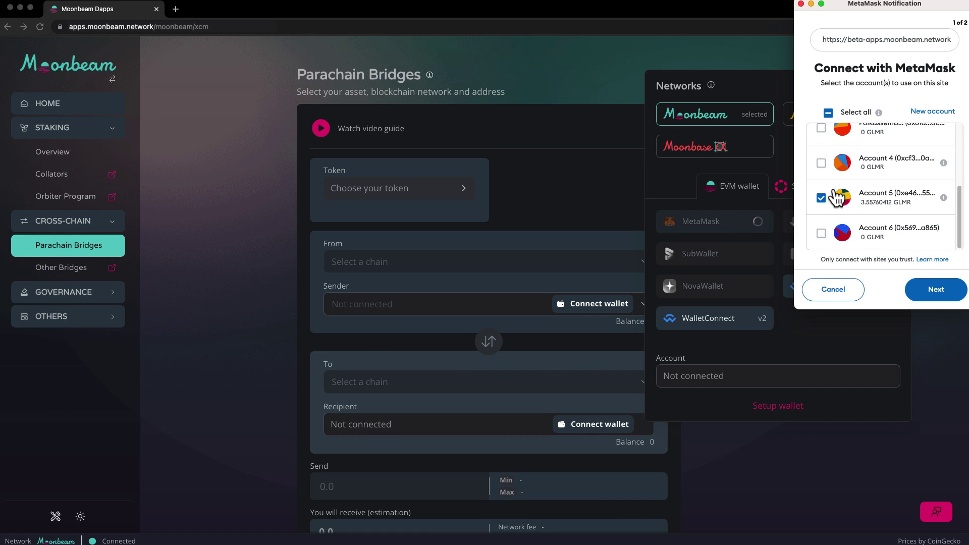
{"action": "left_click", "coordinate": [939, 296]}
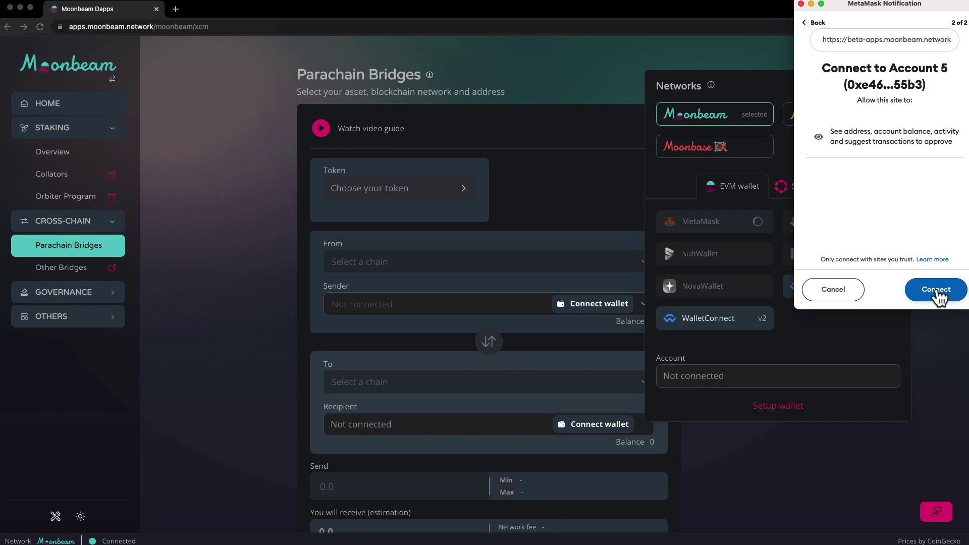
{"action": "left_click", "coordinate": [938, 293]}
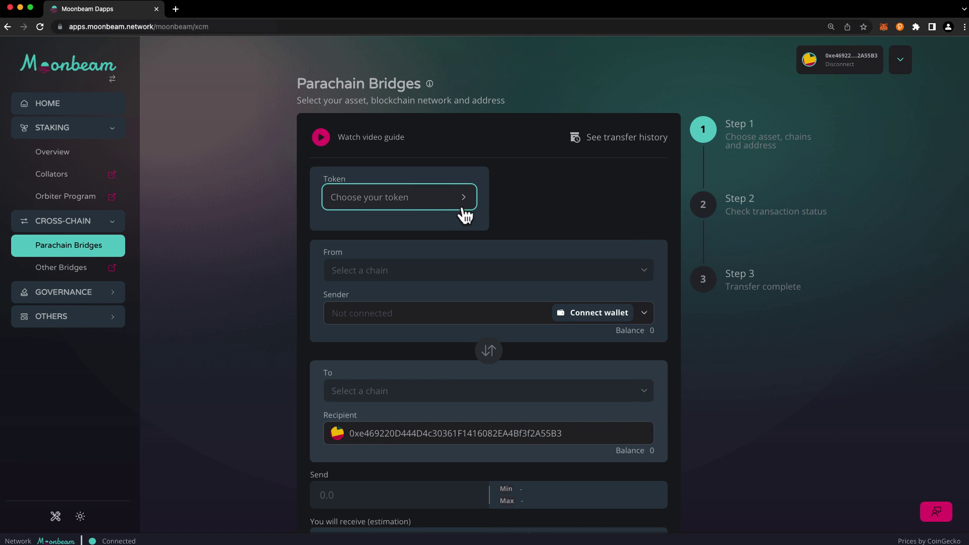
Search for DOT and select it as the token to bridge.
{"action": "left_click", "coordinate": [410, 207]}
{"action": "left_click", "coordinate": [434, 112]}
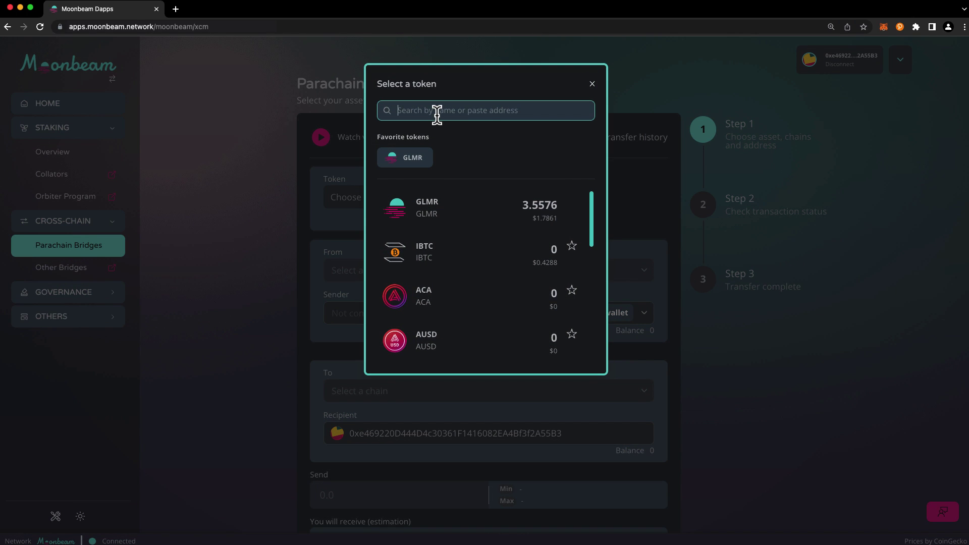
{"action": "type", "text": "DOT"}
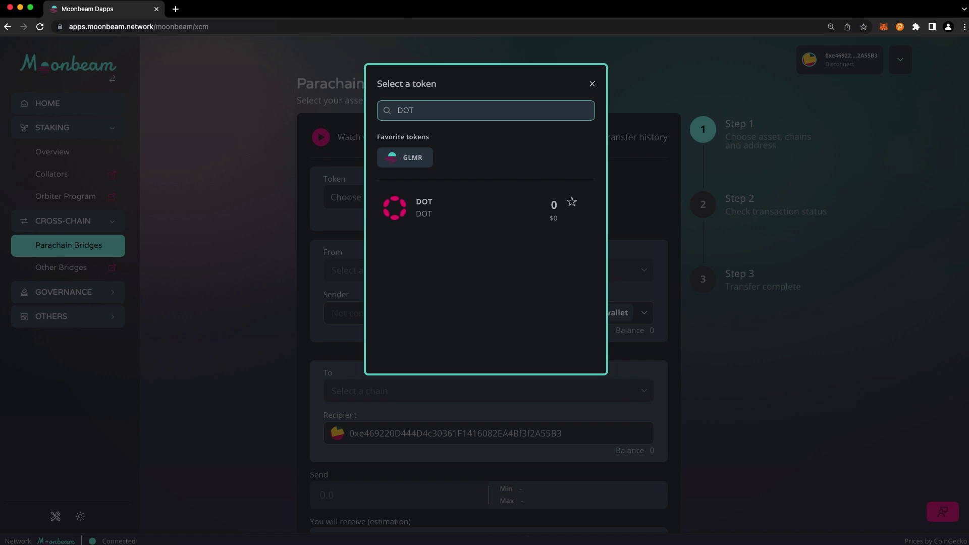
{"action": "left_click", "coordinate": [464, 209]}
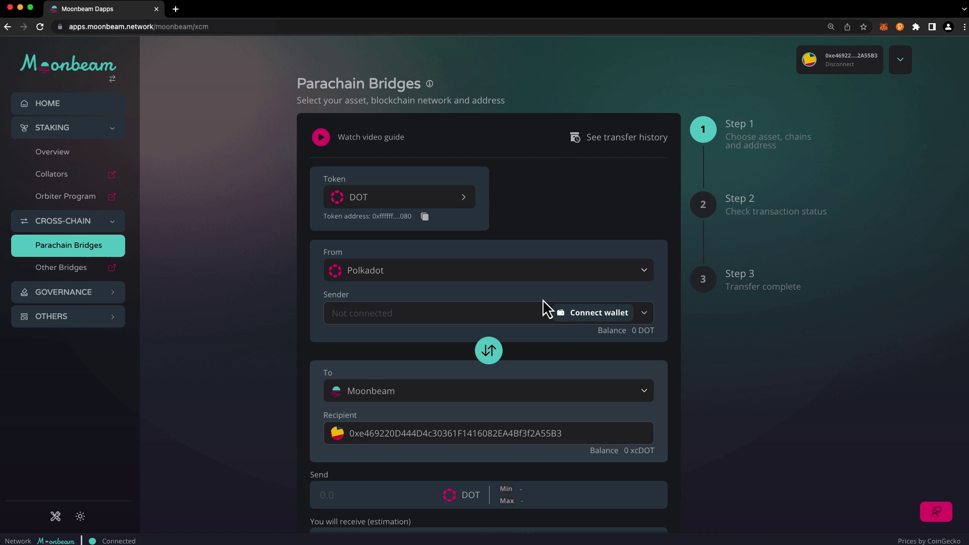
Connect the Polkadot wallet and keep its first account (1.996417 DOT) as sender.
{"action": "left_click", "coordinate": [584, 315]}
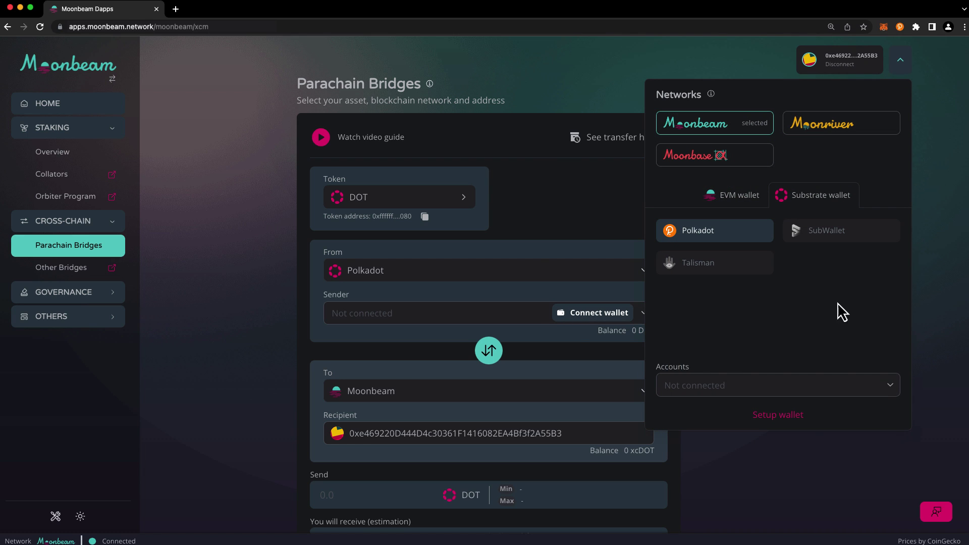
{"action": "left_click", "coordinate": [757, 233]}
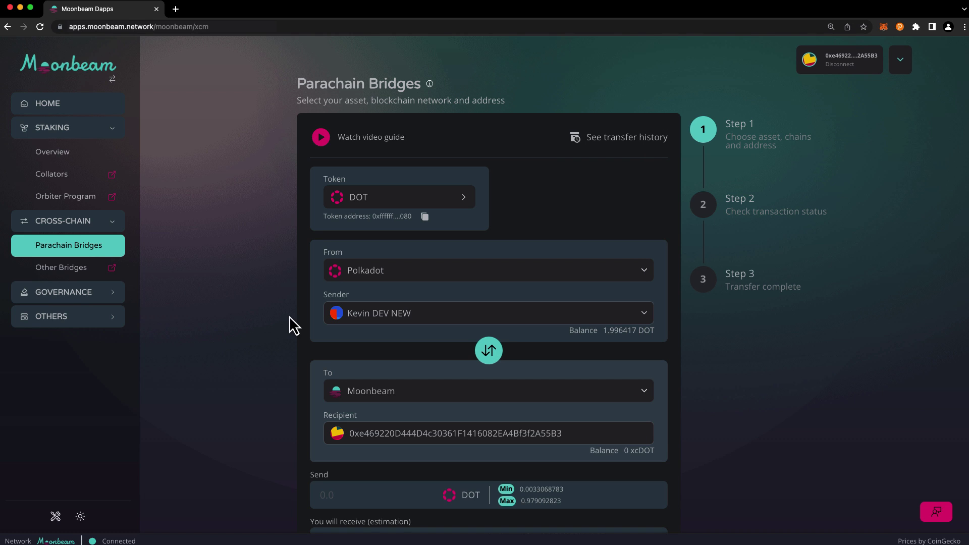
{"action": "left_click", "coordinate": [369, 318]}
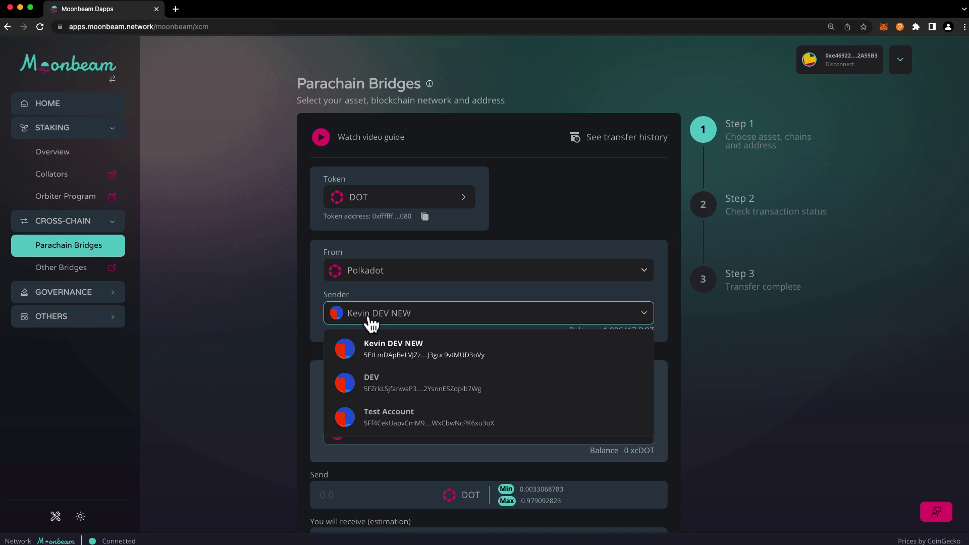
{"action": "left_click", "coordinate": [385, 354]}
{"action": "left_click", "coordinate": [385, 351]}
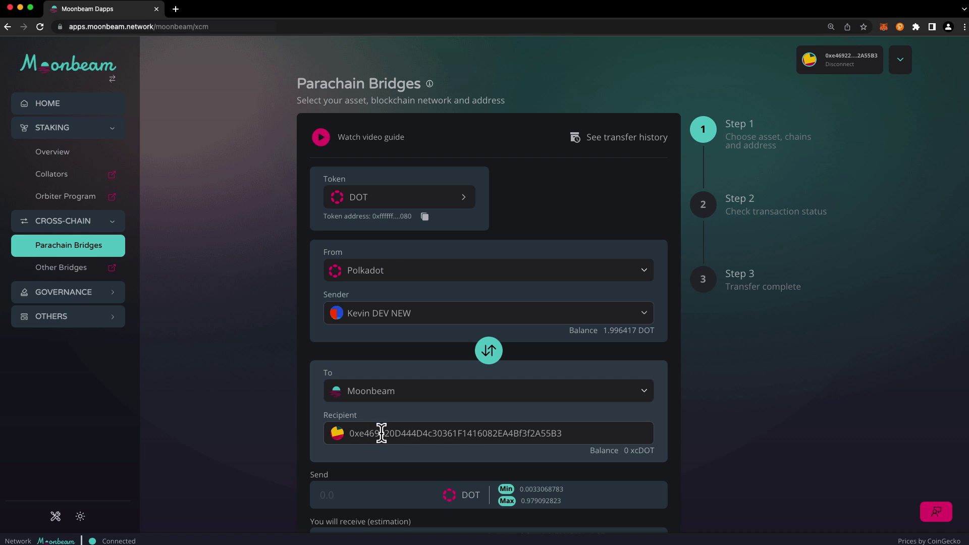
Connect MetaMask Account 2 to the site, then switch back to Account 5.
{"action": "left_click", "coordinate": [883, 29]}
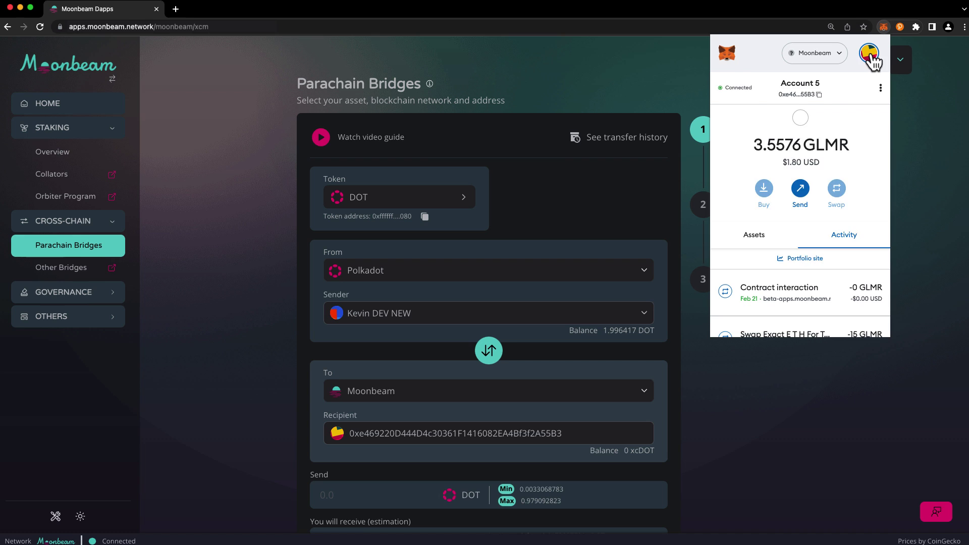
{"action": "left_click", "coordinate": [868, 54]}
{"action": "left_click", "coordinate": [803, 149]}
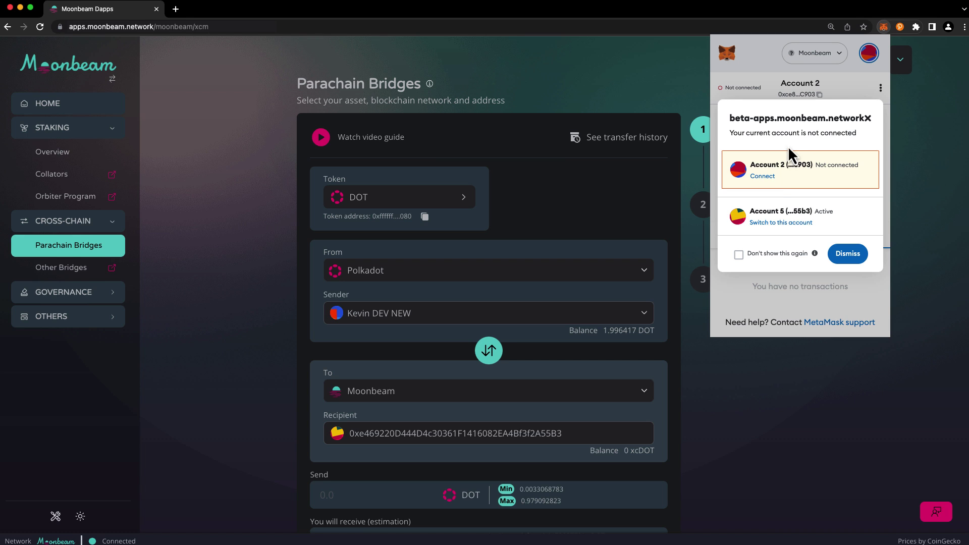
{"action": "left_click", "coordinate": [760, 178]}
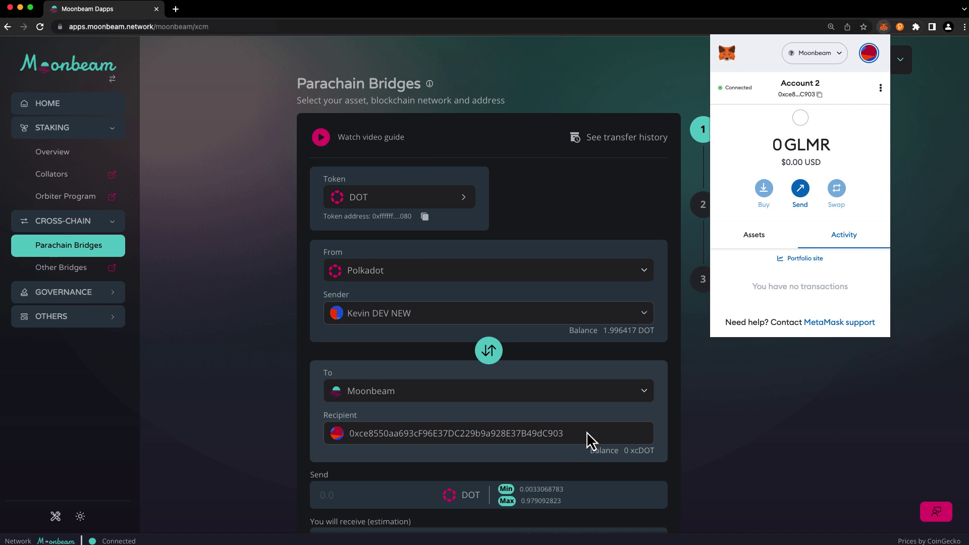
{"action": "left_click", "coordinate": [868, 53]}
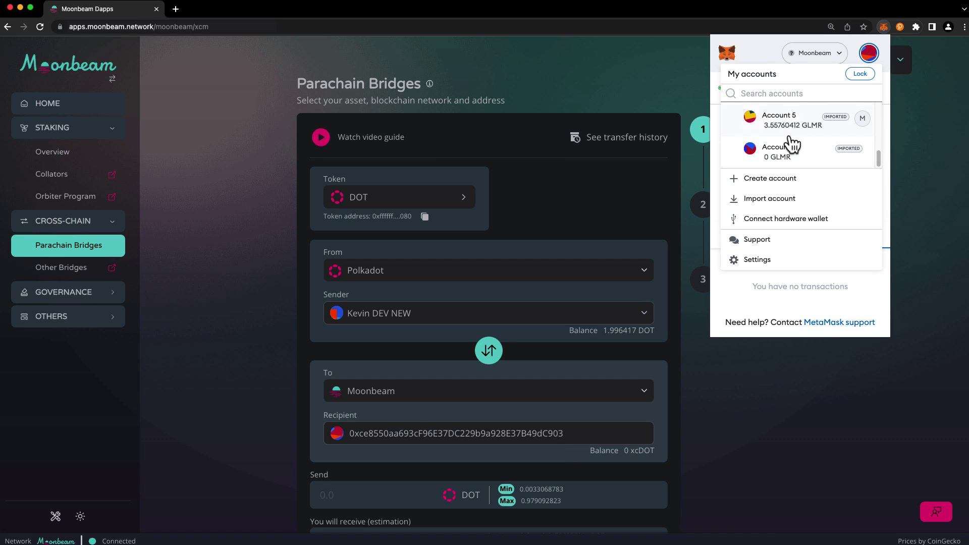
{"action": "left_click", "coordinate": [780, 118]}
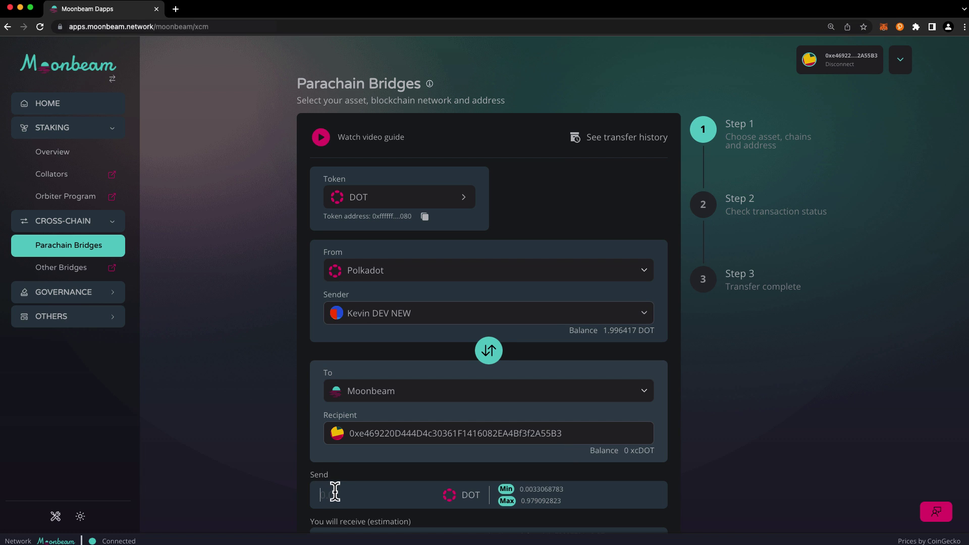
Fill the Send field with the maximum 0.979092823 DOT.
{"action": "scroll", "coordinate": [337, 488], "scroll_direction": "down", "scroll_amount": 3}
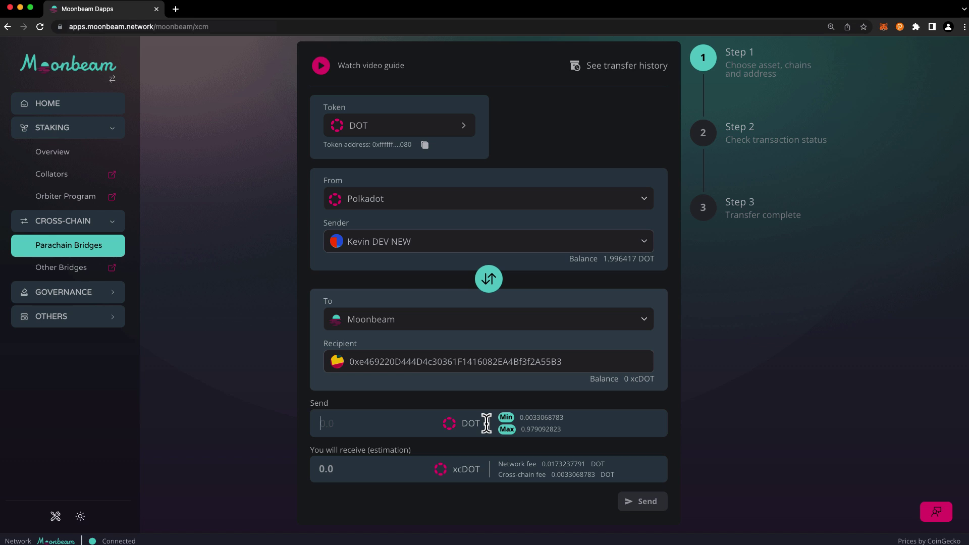
{"action": "left_click", "coordinate": [506, 430]}
{"action": "left_click", "coordinate": [509, 432]}
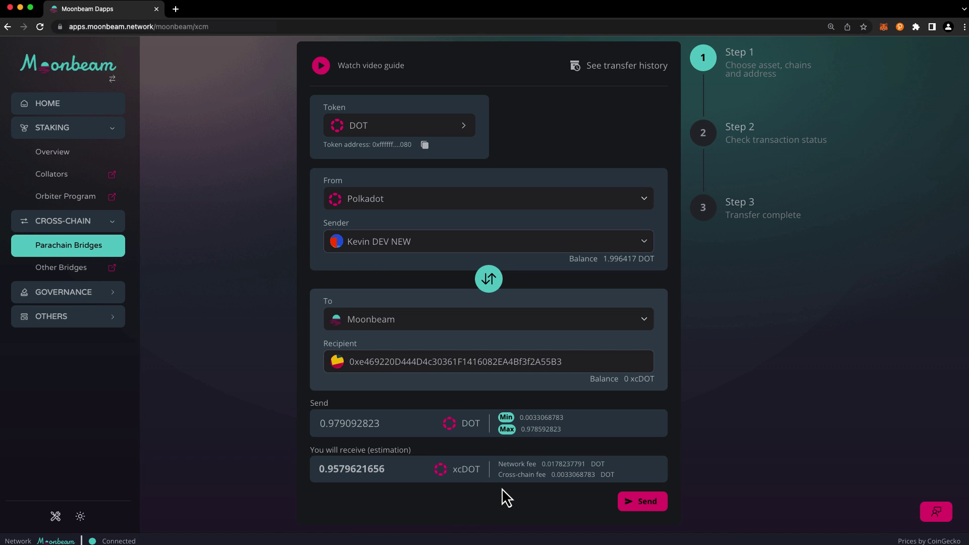
Sign the 0.979093 DOT transfer with the polkadot.js password and open its explorer link.
{"action": "left_click", "coordinate": [631, 502]}
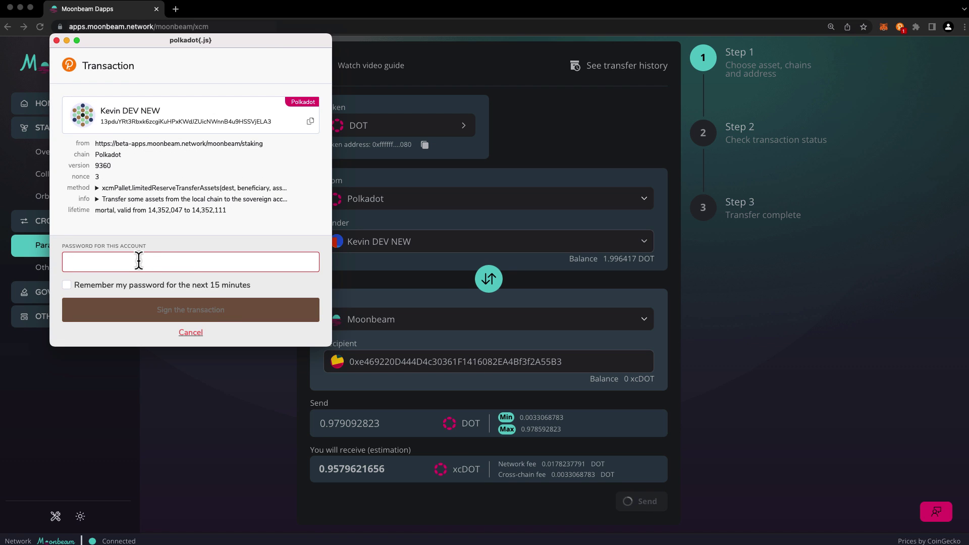
{"action": "type", "text": "••••••••••"}
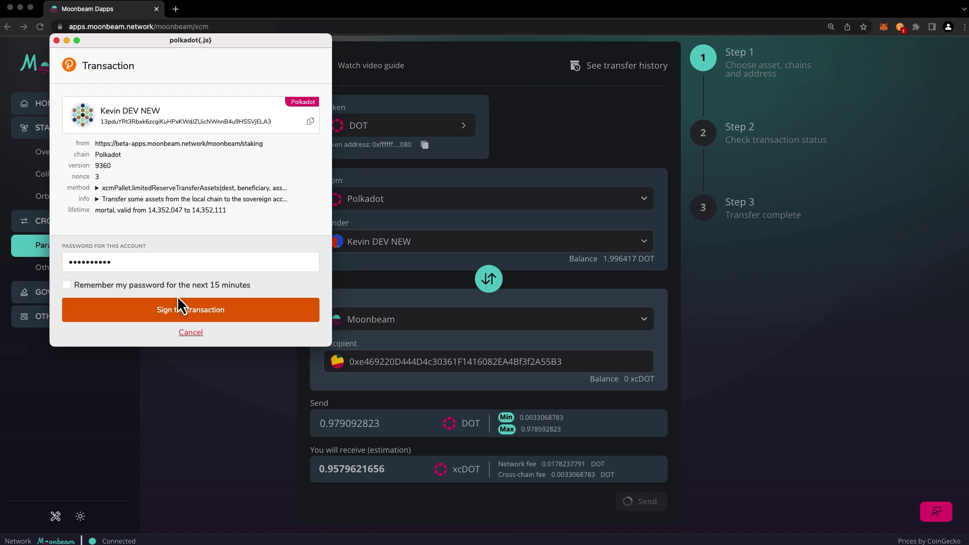
{"action": "left_click", "coordinate": [199, 313]}
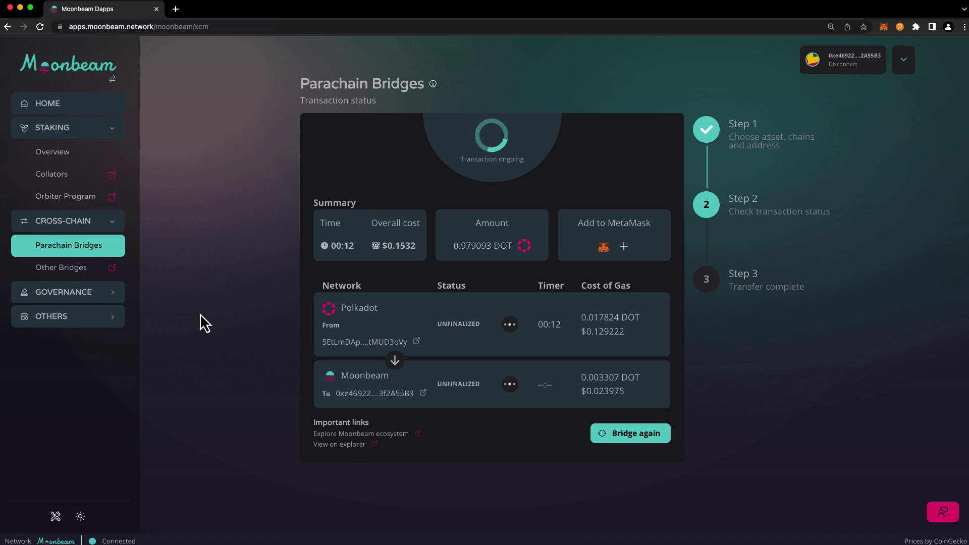
{"action": "left_click", "coordinate": [352, 445]}
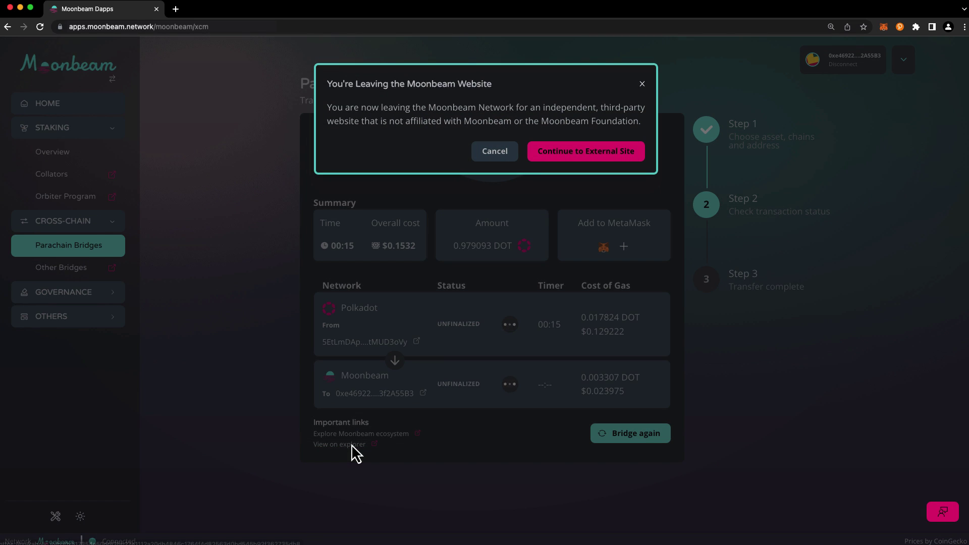
Open the transfer's Polkaholic XCM timeline, then return to the Moonbeam Dapps tab.
{"action": "left_click", "coordinate": [581, 153]}
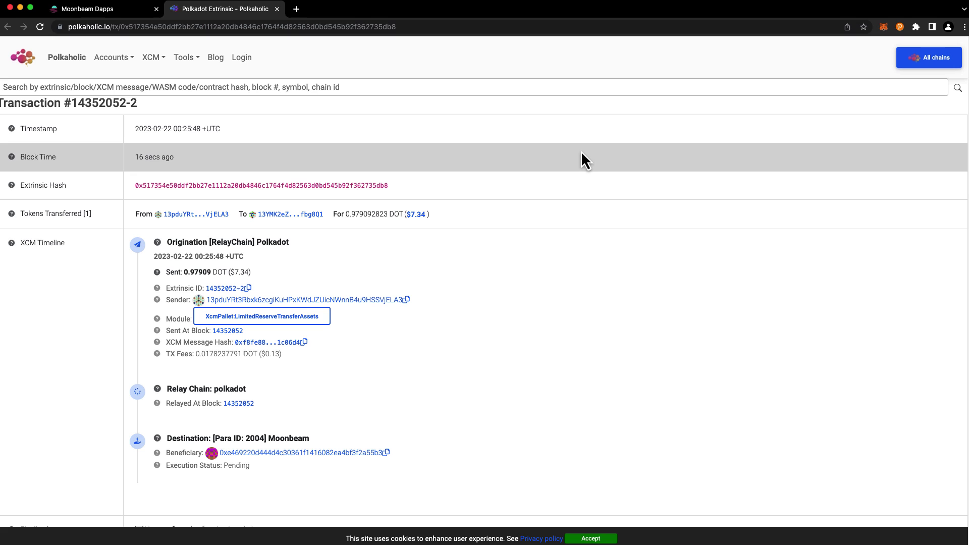
{"action": "left_click", "coordinate": [109, 10]}
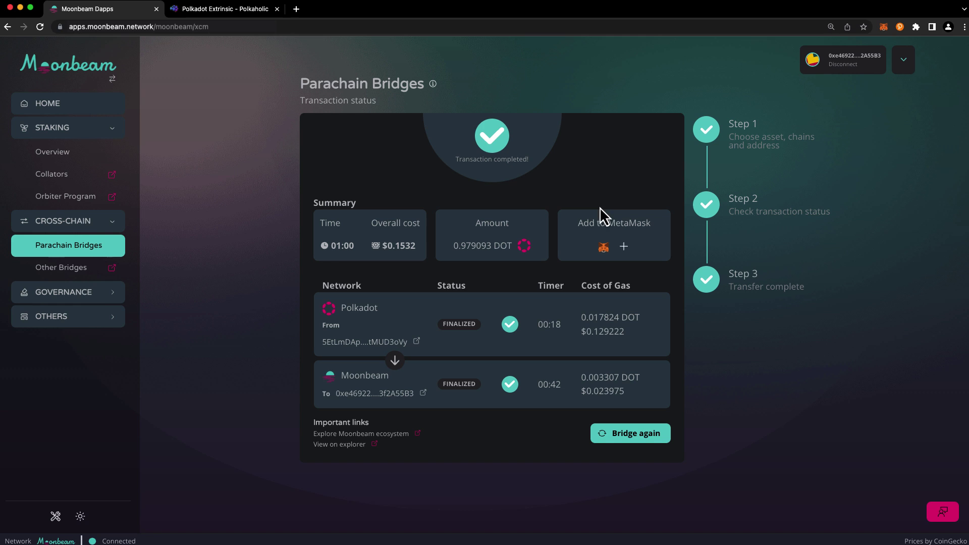
Add xcDOT as a MetaMask token and check the 0.97644 xcDOT balance.
{"action": "left_click", "coordinate": [625, 246]}
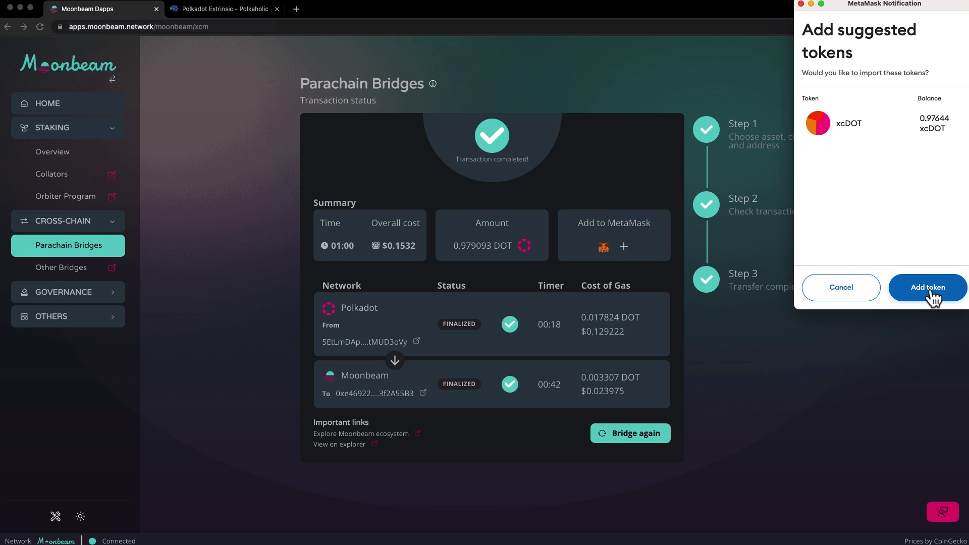
{"action": "left_click", "coordinate": [930, 290]}
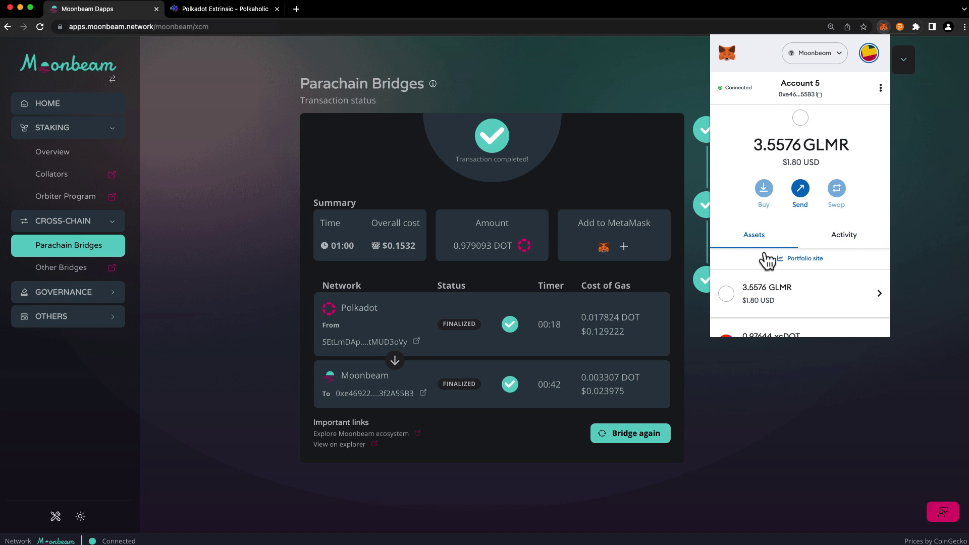
{"action": "scroll", "coordinate": [767, 260], "scroll_direction": "down", "scroll_amount": 2}
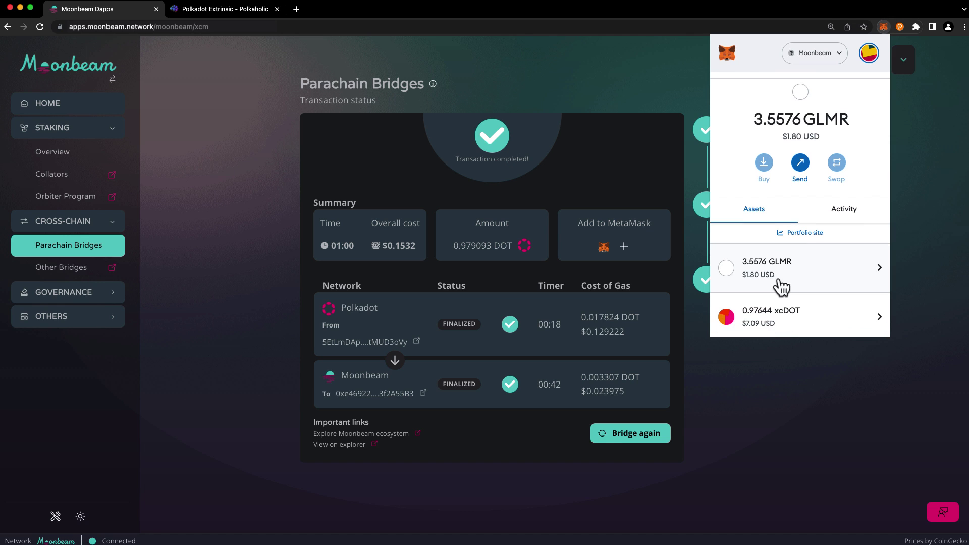
{"action": "left_click", "coordinate": [814, 399]}
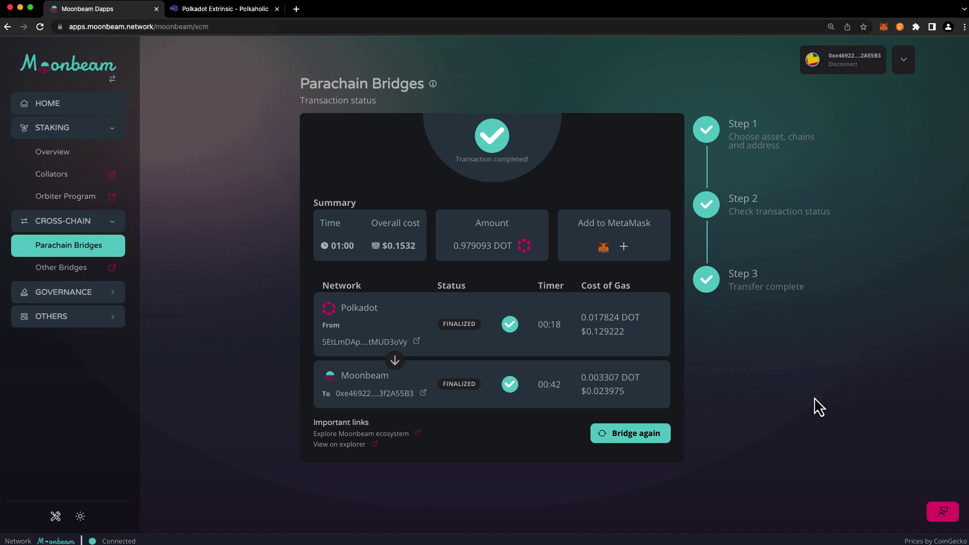
Start a new DOT transfer reversed to go from Moonbeam to Polkadot, with 1.18371 xcDOT available.
{"action": "left_click", "coordinate": [620, 436]}
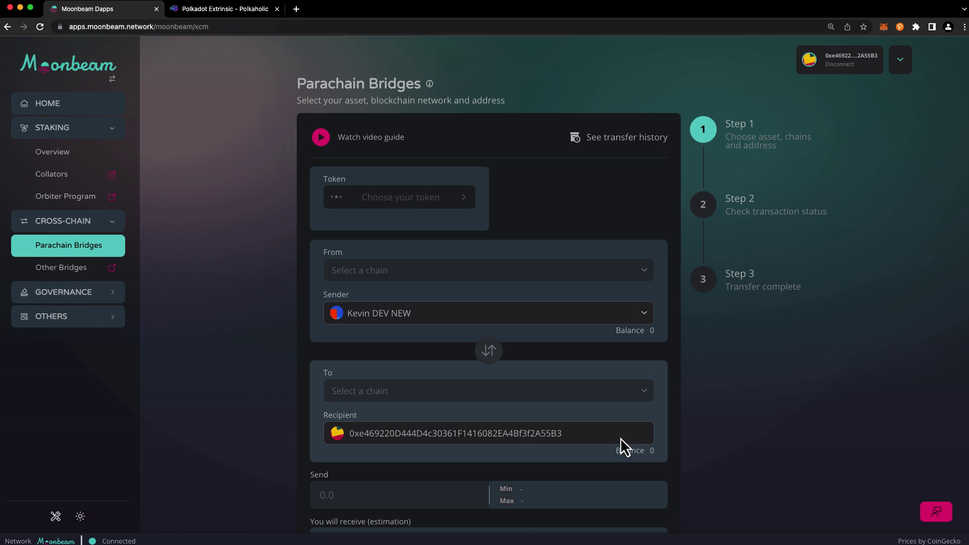
{"action": "left_click", "coordinate": [361, 196]}
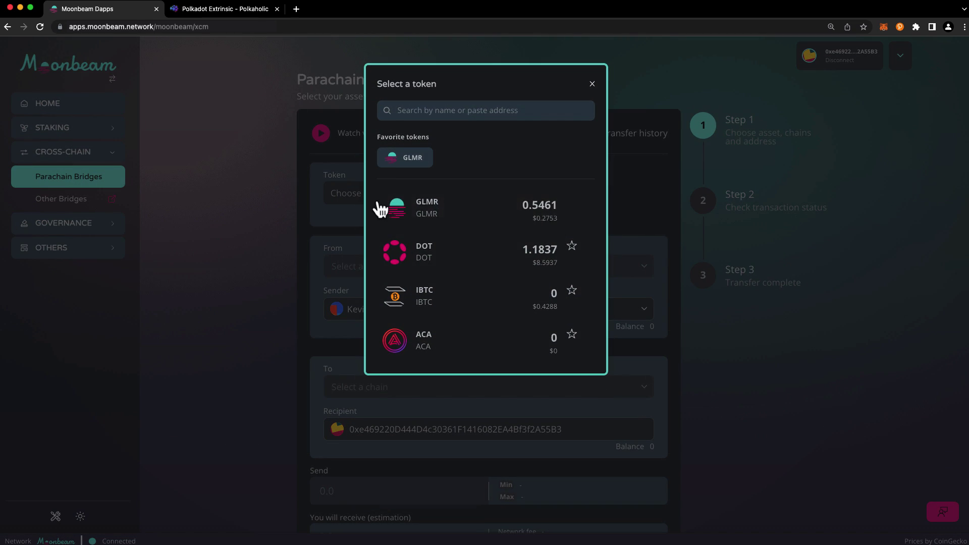
{"action": "left_click", "coordinate": [438, 246]}
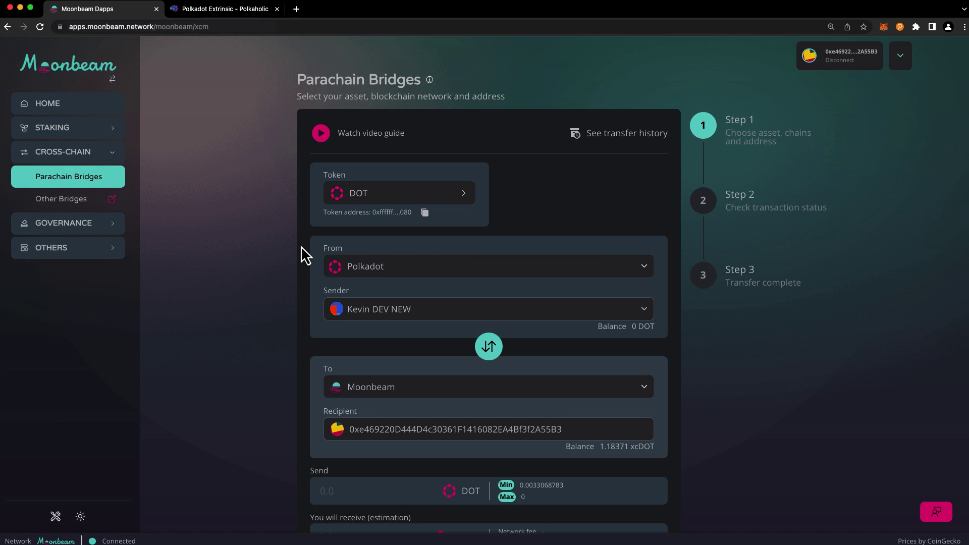
{"action": "left_click", "coordinate": [480, 348]}
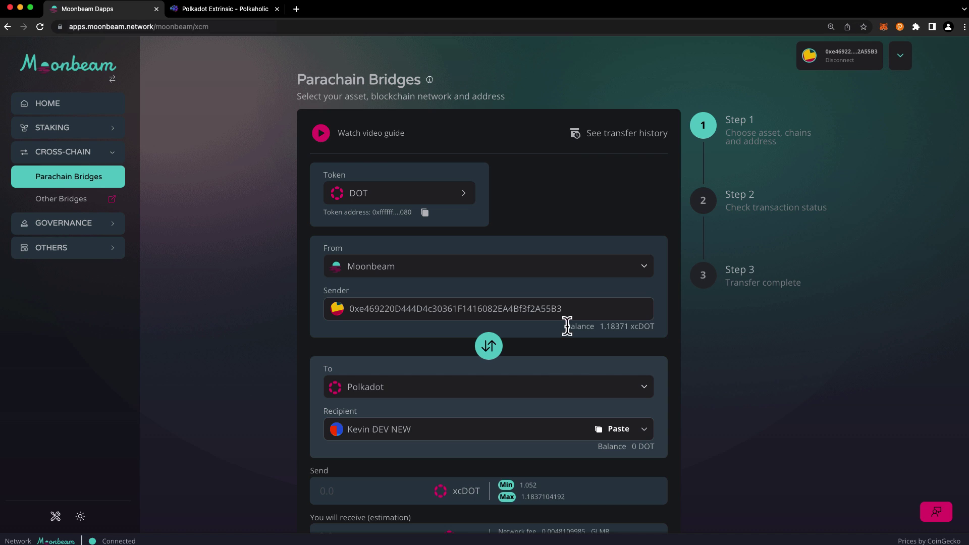
{"action": "left_click_drag", "start_coordinate": [565, 327], "coordinate": [657, 334]}
{"action": "left_click", "coordinate": [663, 333]}
Keep Polkadot as the destination chain and pick the Polkadot account as recipient.
{"action": "left_click", "coordinate": [367, 390]}
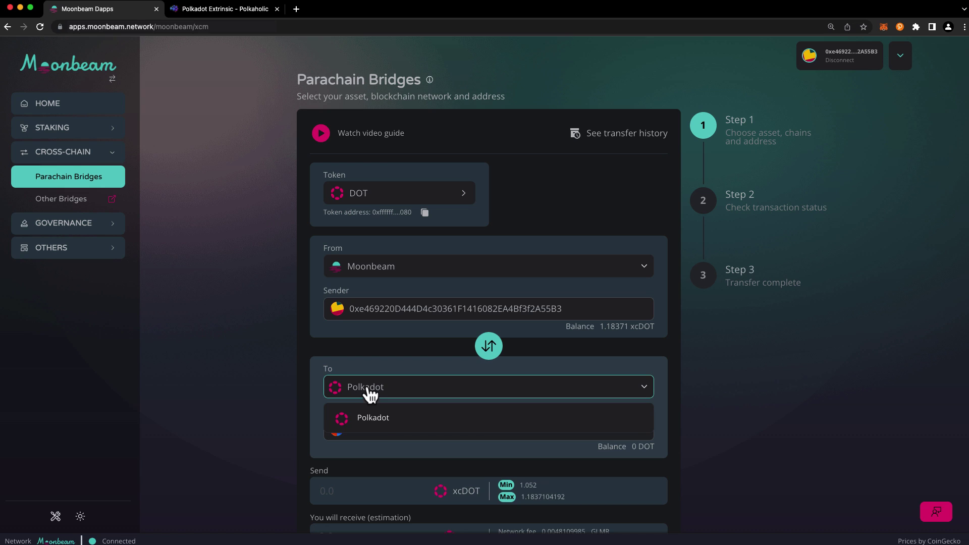
{"action": "left_click", "coordinate": [305, 385]}
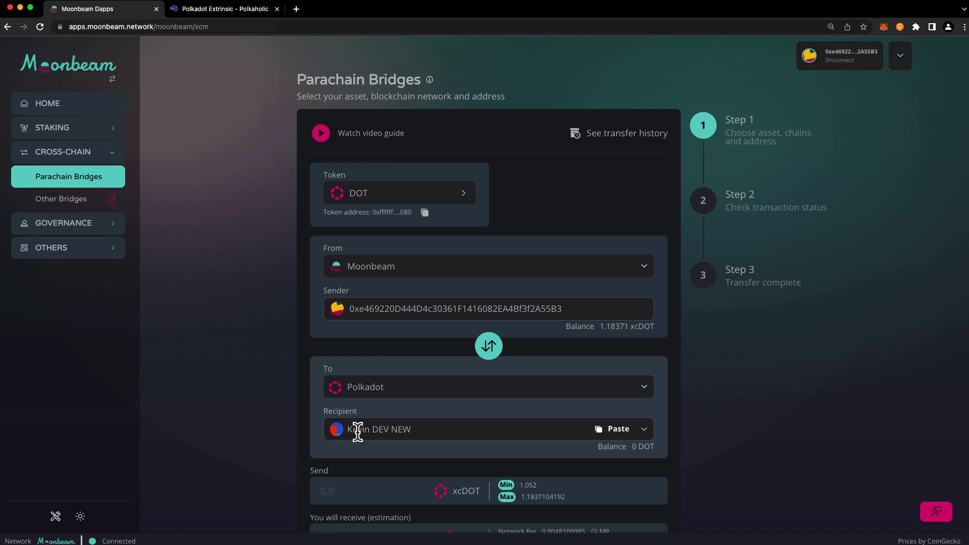
{"action": "left_click", "coordinate": [641, 433]}
{"action": "left_click", "coordinate": [454, 430]}
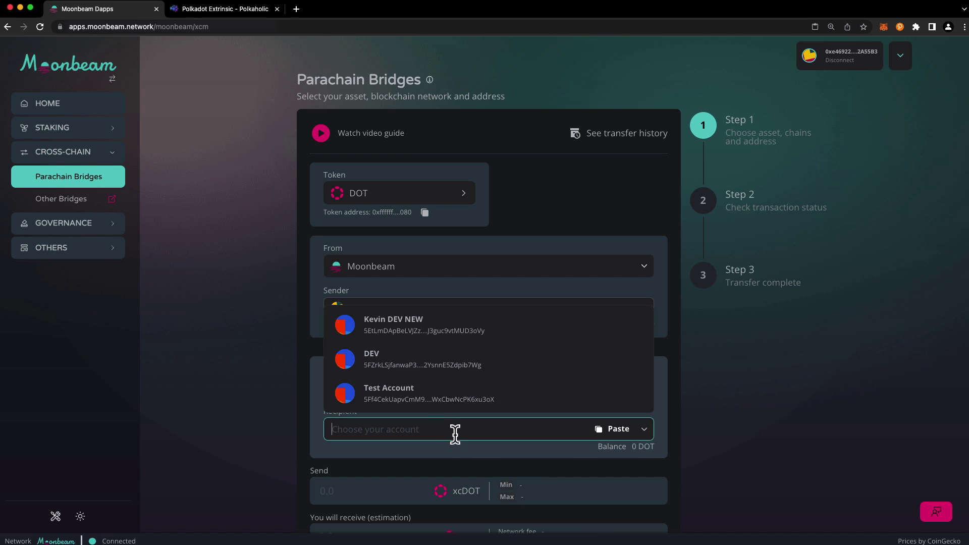
{"action": "left_click", "coordinate": [389, 329]}
{"action": "scroll", "coordinate": [266, 400], "scroll_direction": "down", "scroll_amount": 3}
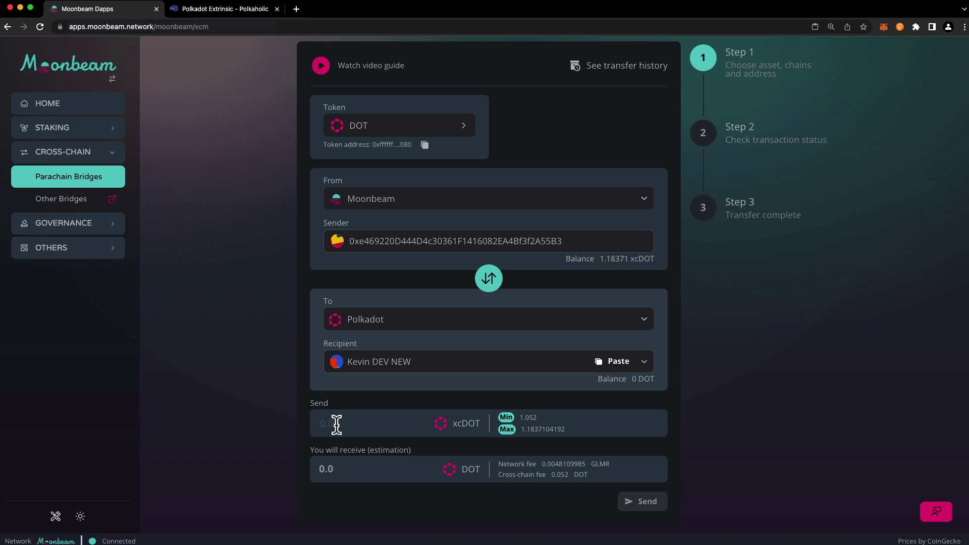
Send the maximum 1.18371 xcDOT back to Polkadot and confirm it in MetaMask.
{"action": "left_click", "coordinate": [507, 430]}
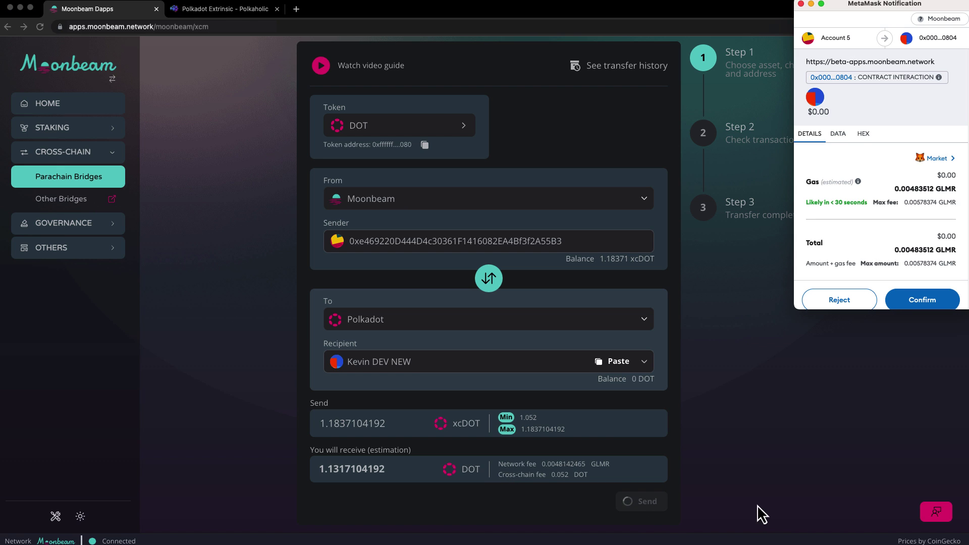
{"action": "left_click", "coordinate": [927, 302]}
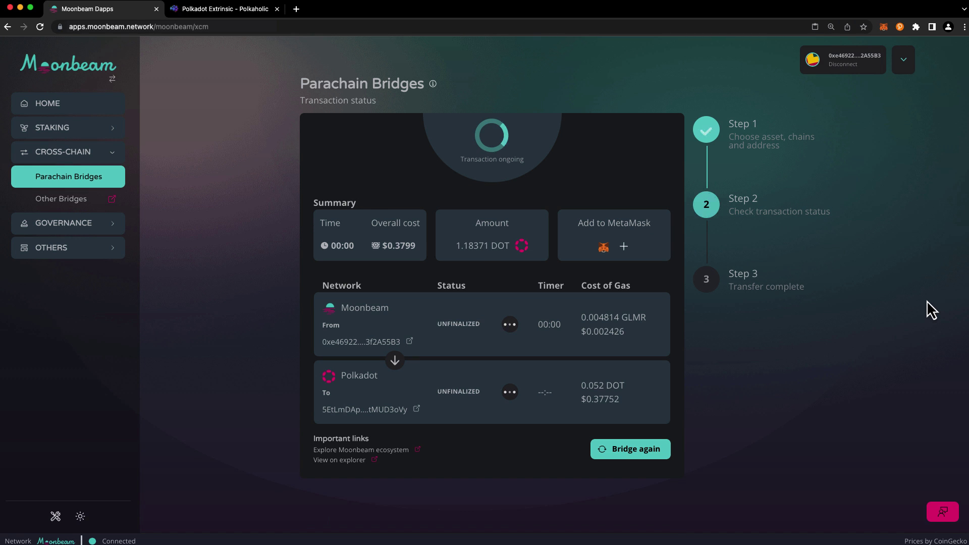